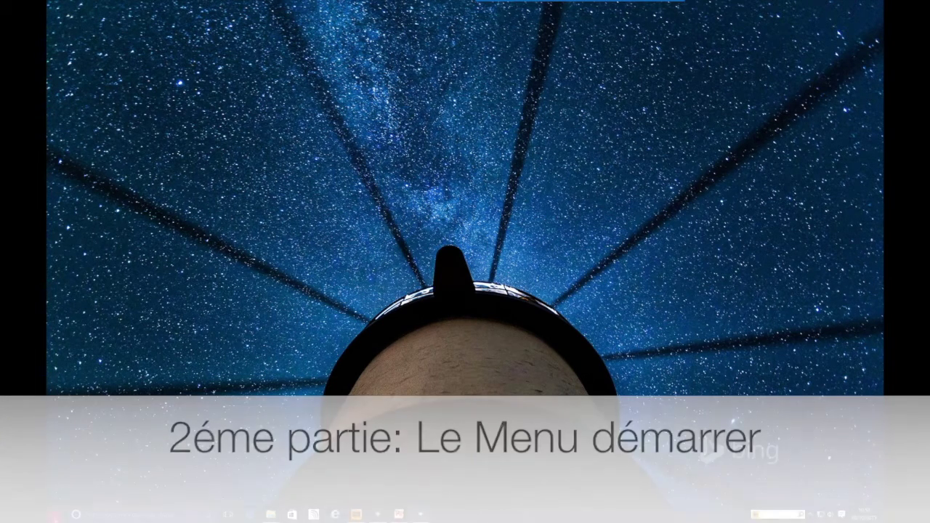
Step: Open the Start menu, view the signed-in user's account options and close them again
key(super)
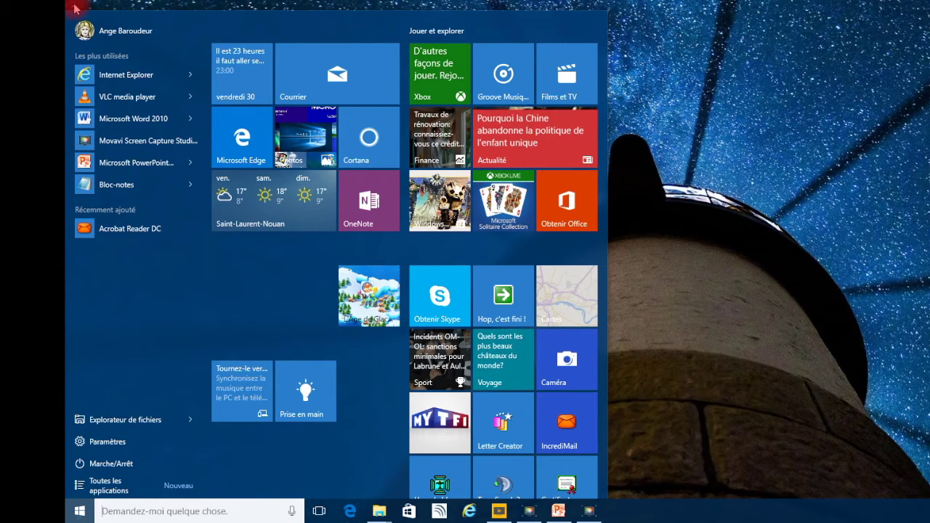
click(110, 32)
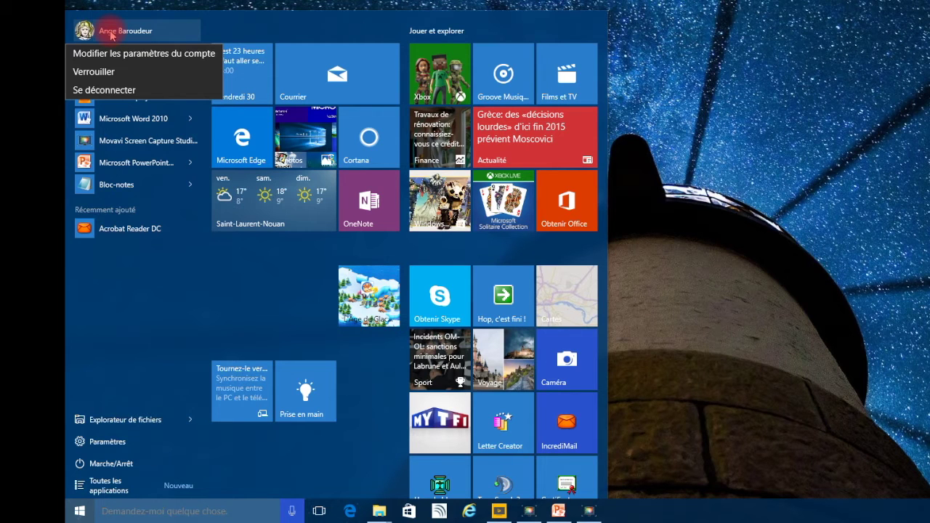
click(167, 29)
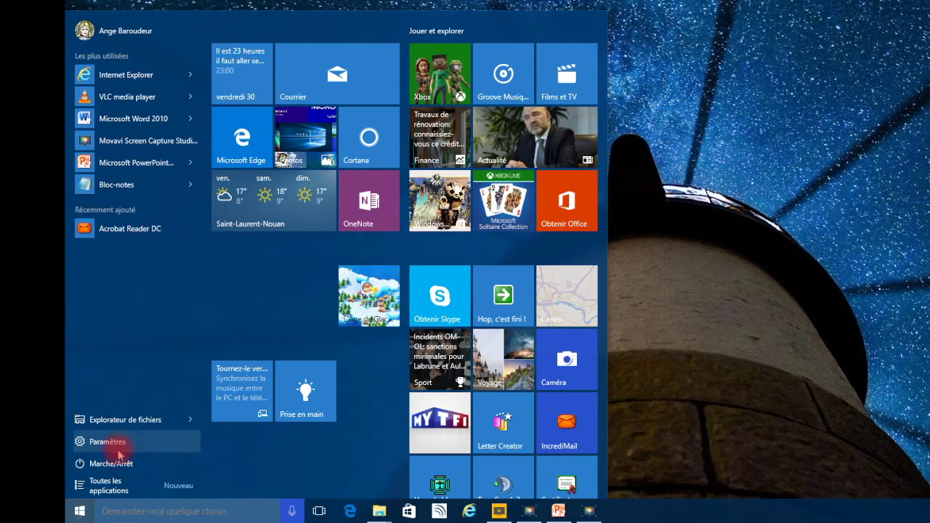
Step: Display all applications in the Start menu and browse the alphabetical list down to the letters P and Q
click(106, 491)
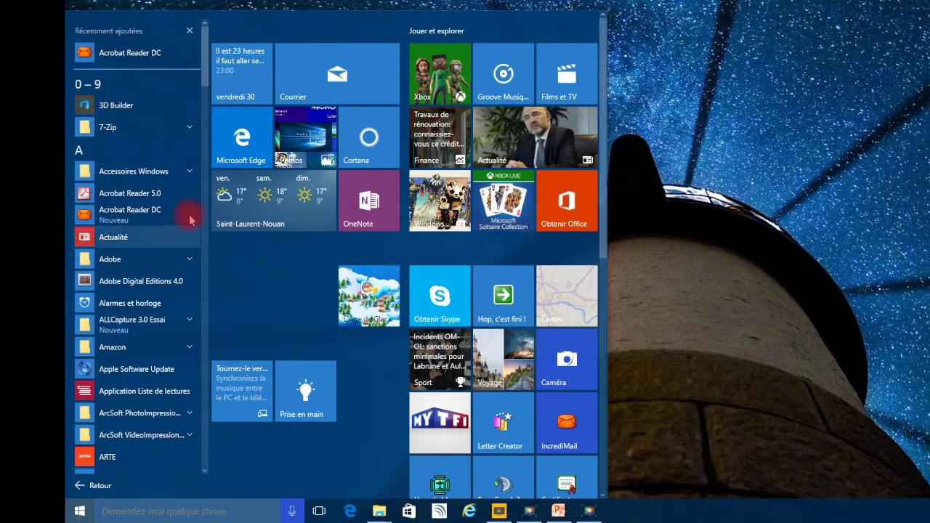
drag(207, 83, 221, 371)
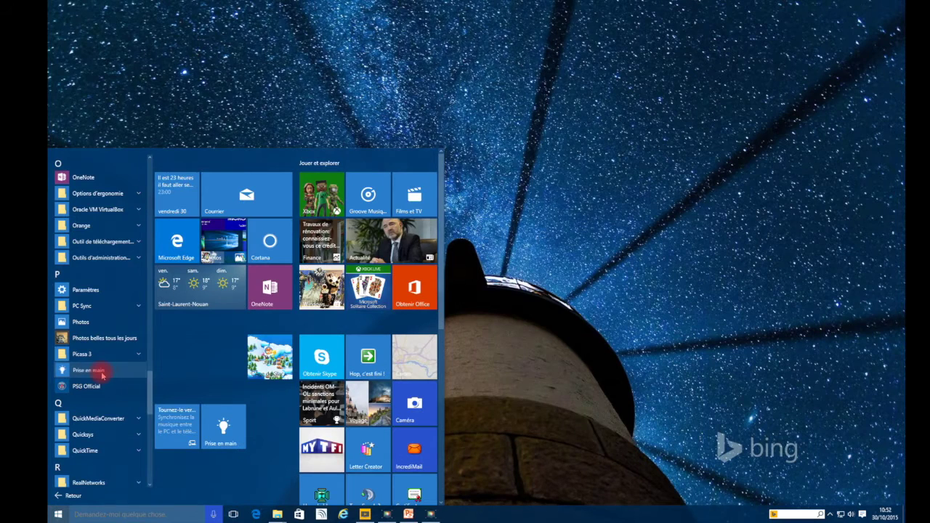
click(139, 320)
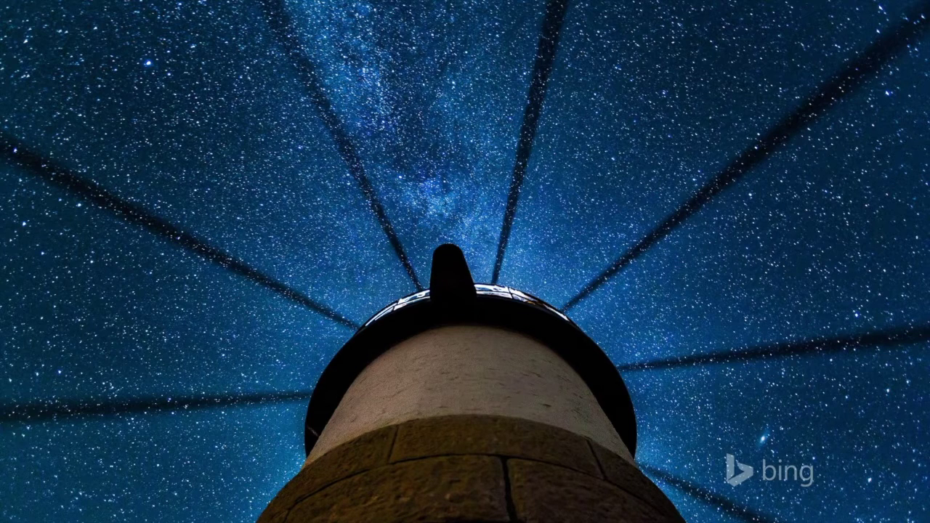
Step: Reopen the Start menu and view the context options and available sizes for the Films et TV tile
key(super)
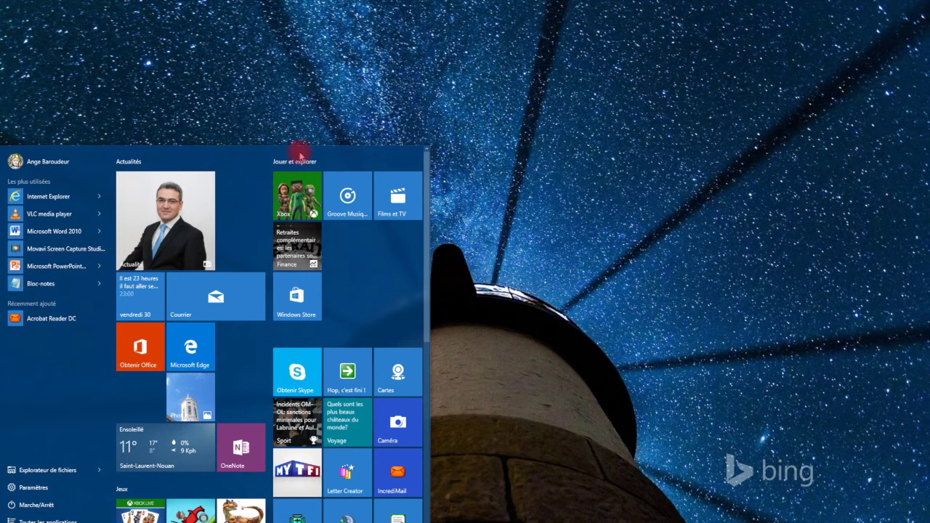
right_click(404, 199)
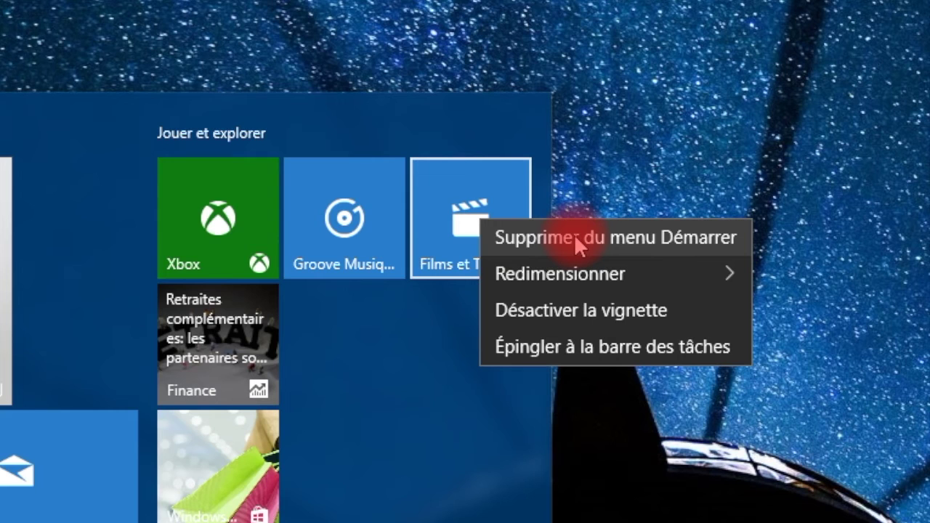
mouse_move(575, 274)
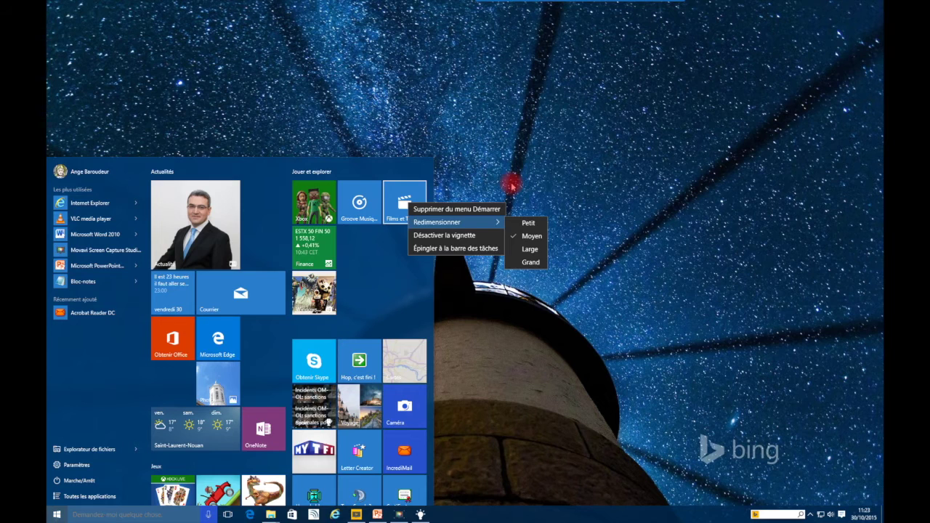
click(769, 166)
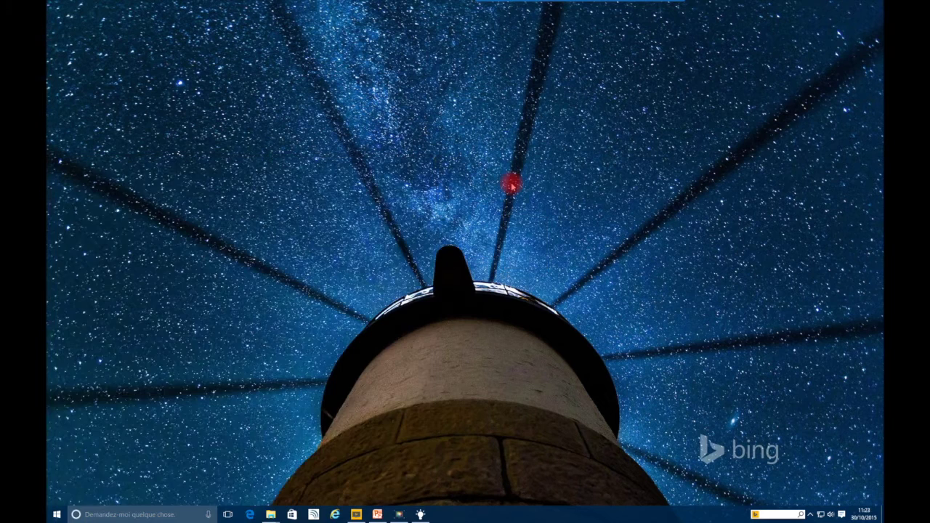
Step: Move the GT Racing 2 tile into the Jeux group of the Start menu, below Microsoft Solitaire Collection
click(57, 514)
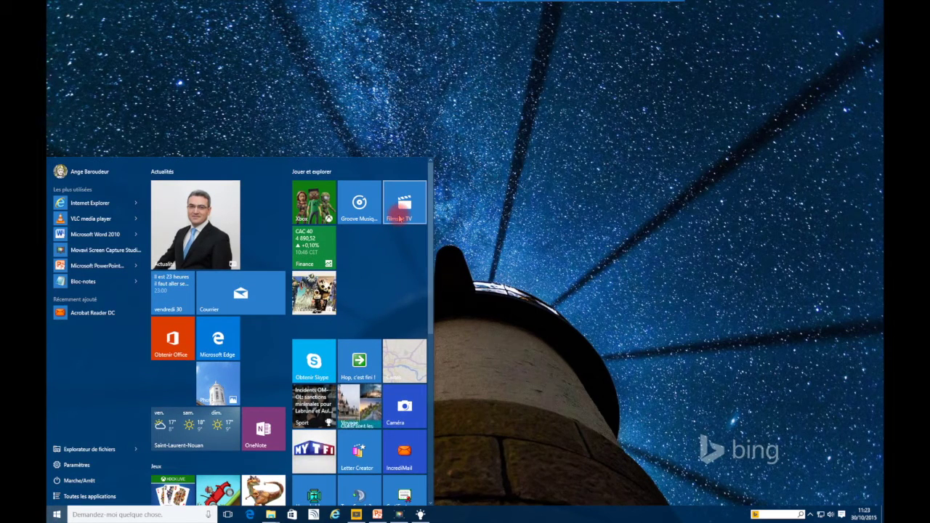
mouse_move(400, 218)
mouse_down()
mouse_move(361, 272)
mouse_move(392, 221)
mouse_up()
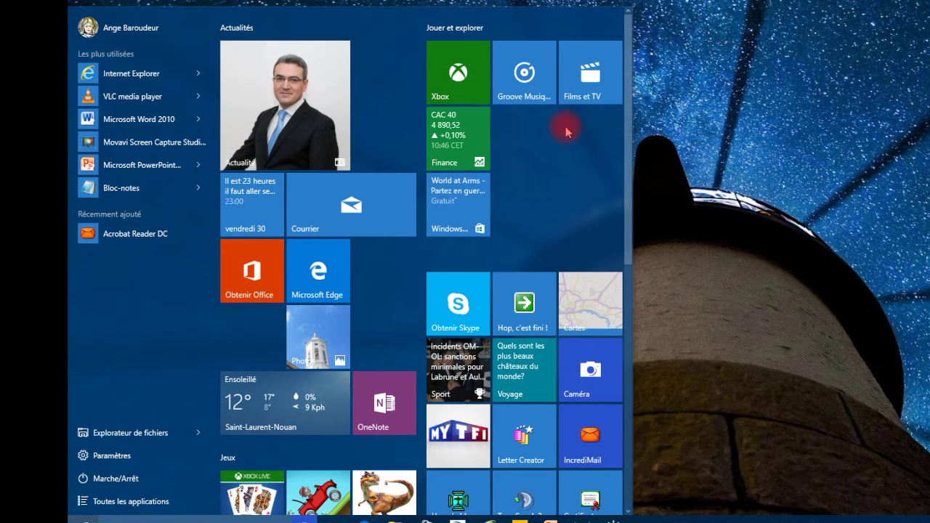
scroll(541, 169, down, 5)
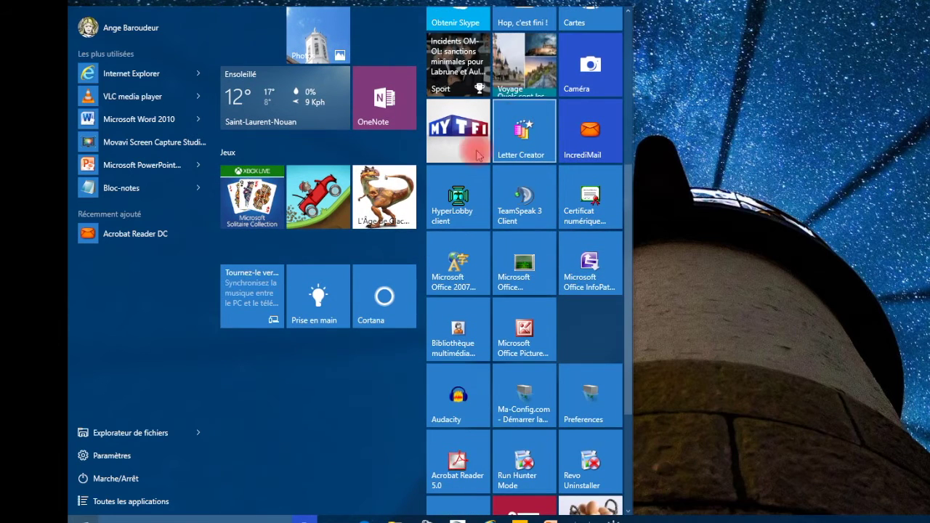
scroll(468, 202, down, 3)
scroll(471, 203, down, 1)
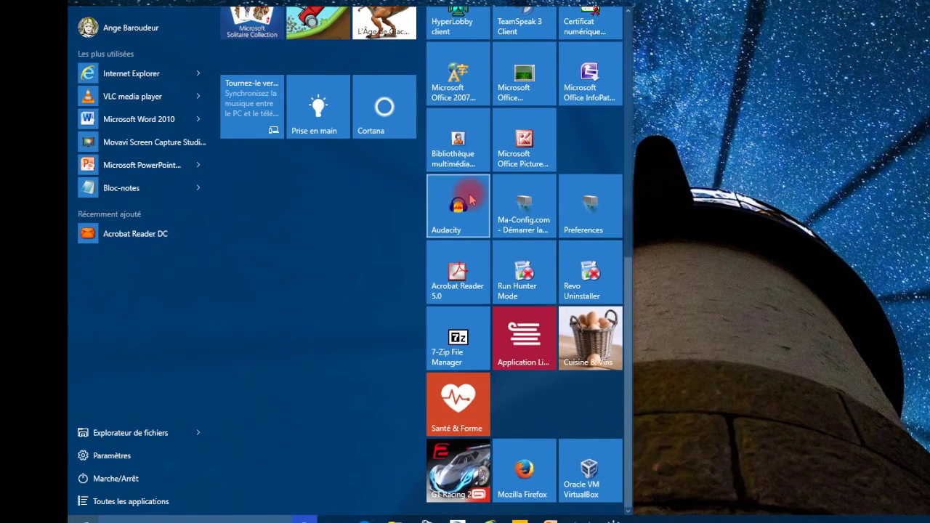
scroll(385, 190, up, 2)
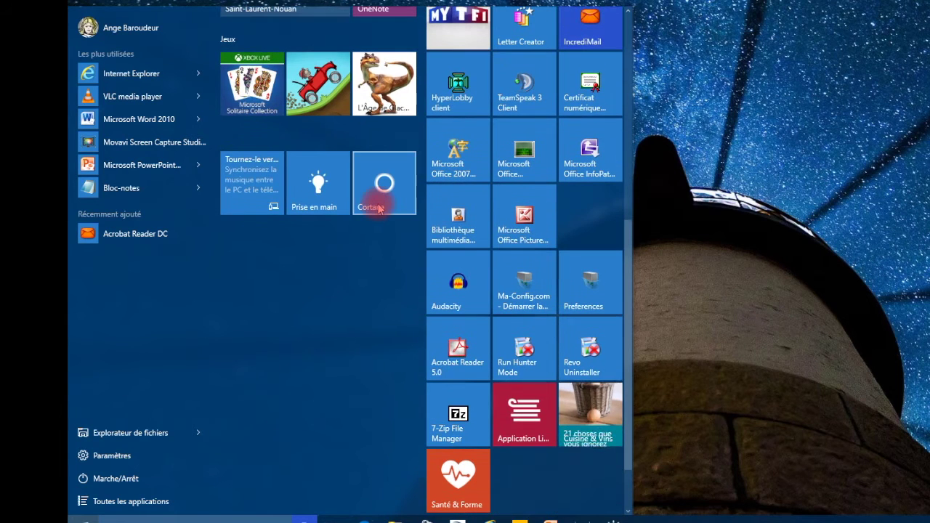
scroll(432, 305, down, 2)
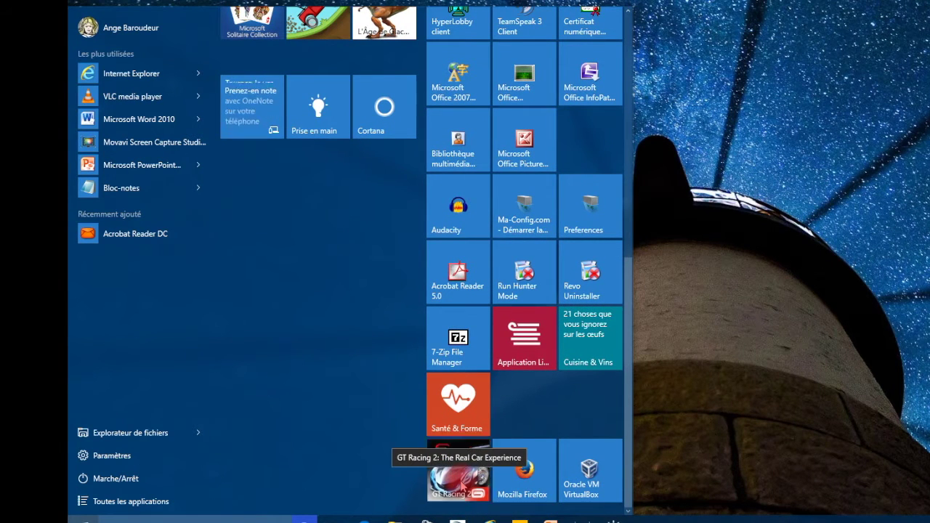
drag(457, 480, 258, 160)
drag(258, 160, 255, 155)
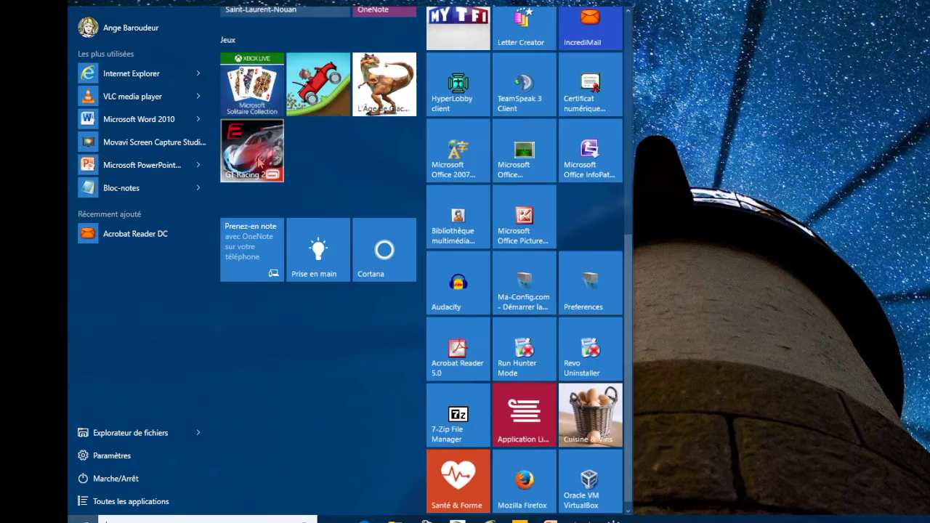
Step: Rename the Jeux tile group as "Jeux divers"
scroll(363, 150, up, 2)
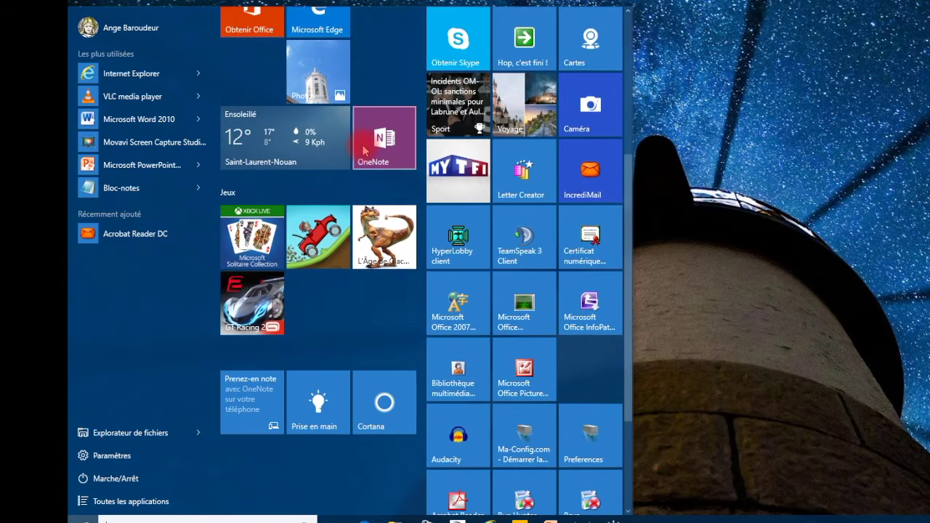
scroll(365, 157, up, 4)
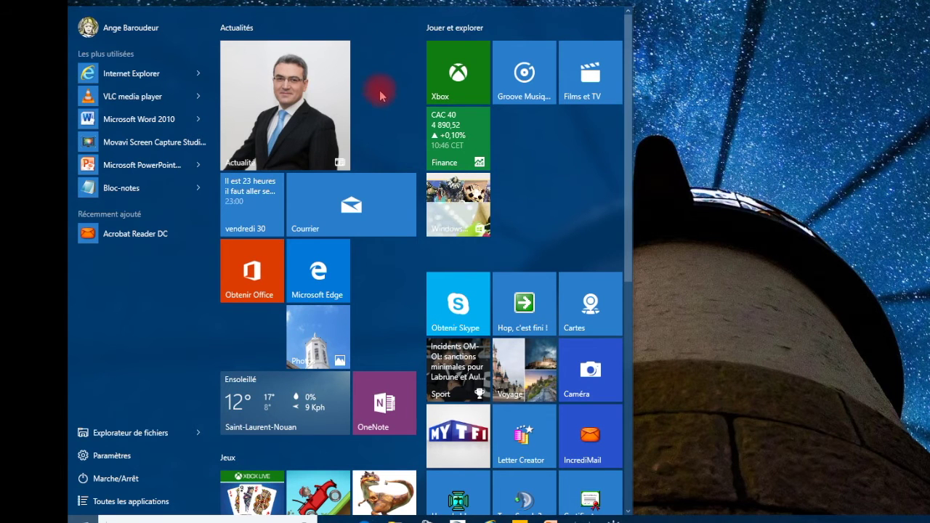
scroll(379, 91, down, 3)
scroll(383, 104, down, 2)
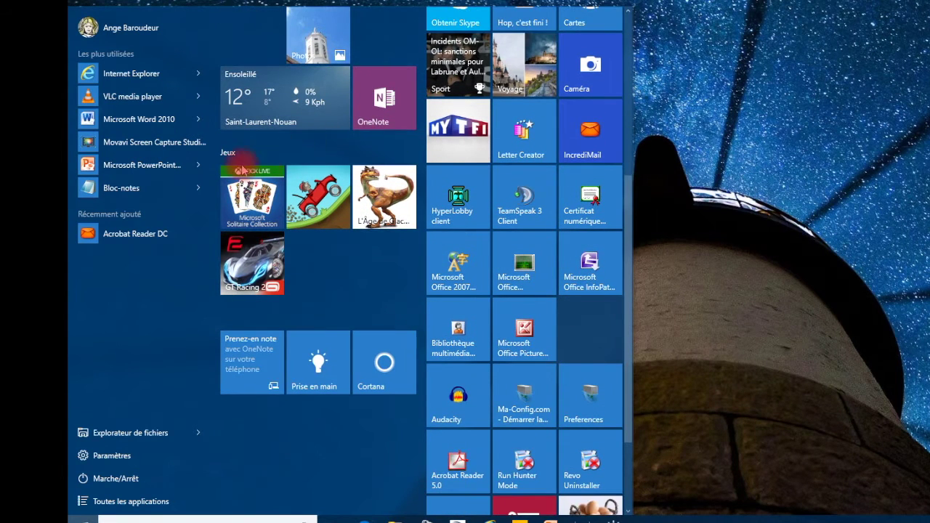
click(403, 154)
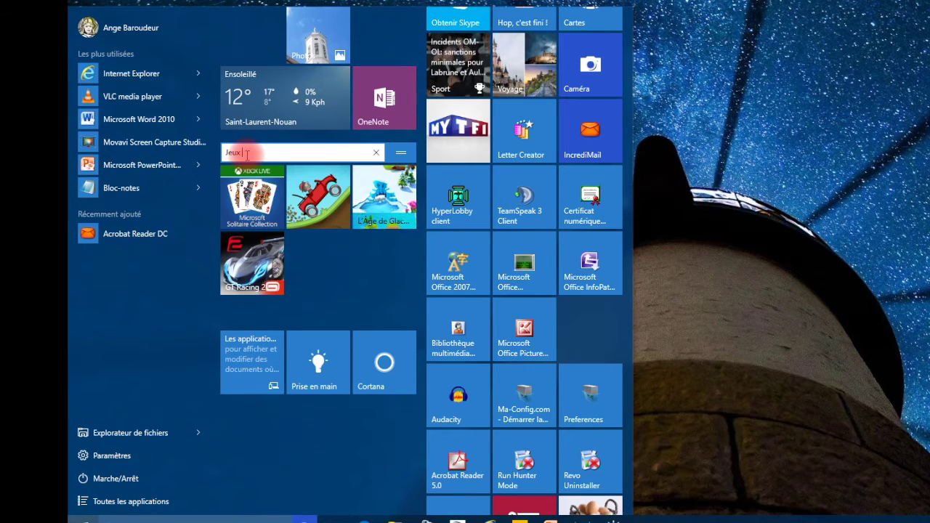
text(diver)
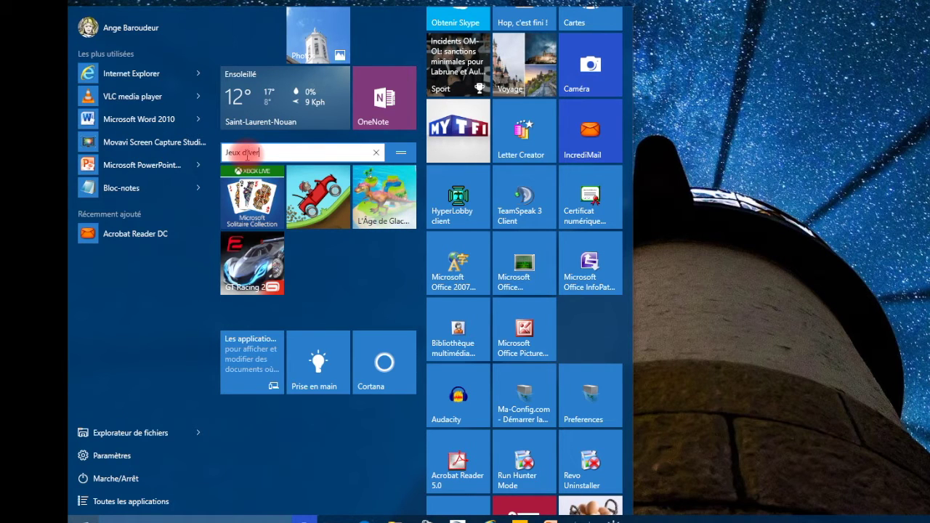
text(s)
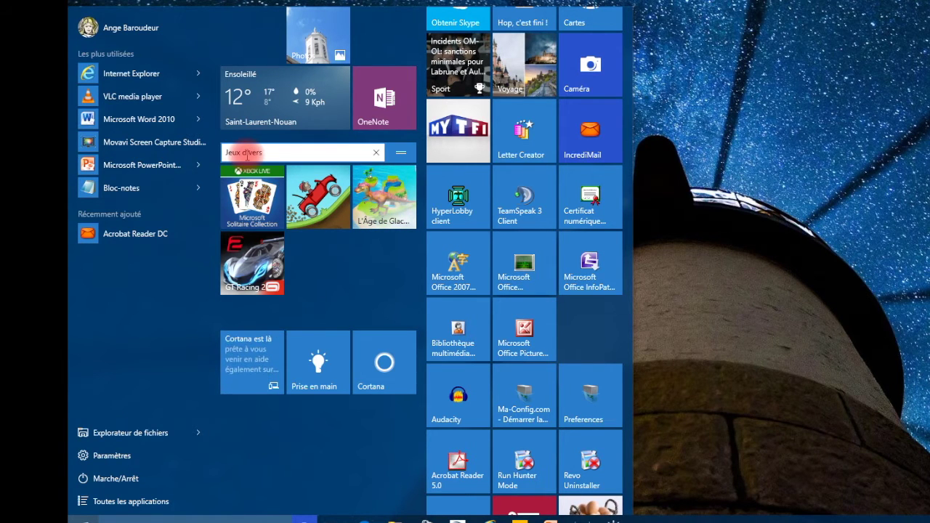
key(Return)
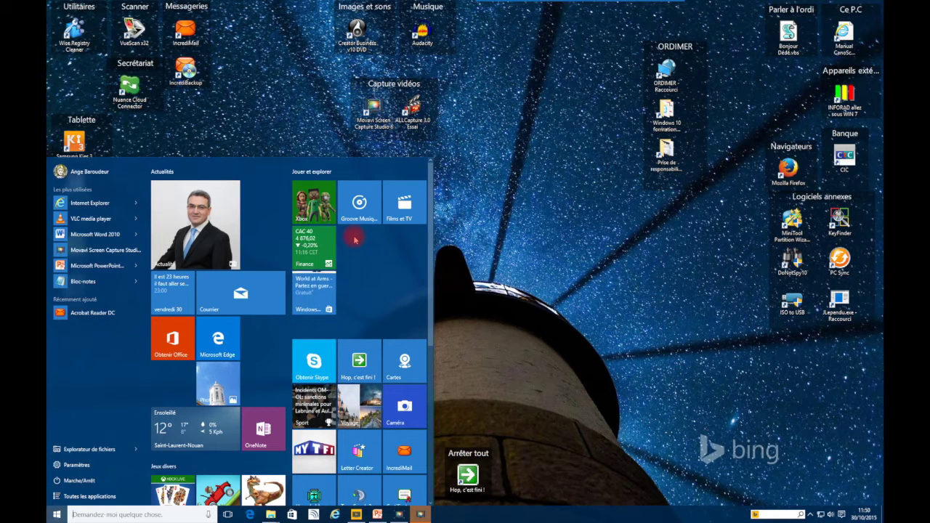
Step: Look through the Start menu tiles and create a desktop shortcut from the Actualité tile
mouse_move(430, 303)
mouse_down()
mouse_move(441, 346)
mouse_move(439, 463)
mouse_up()
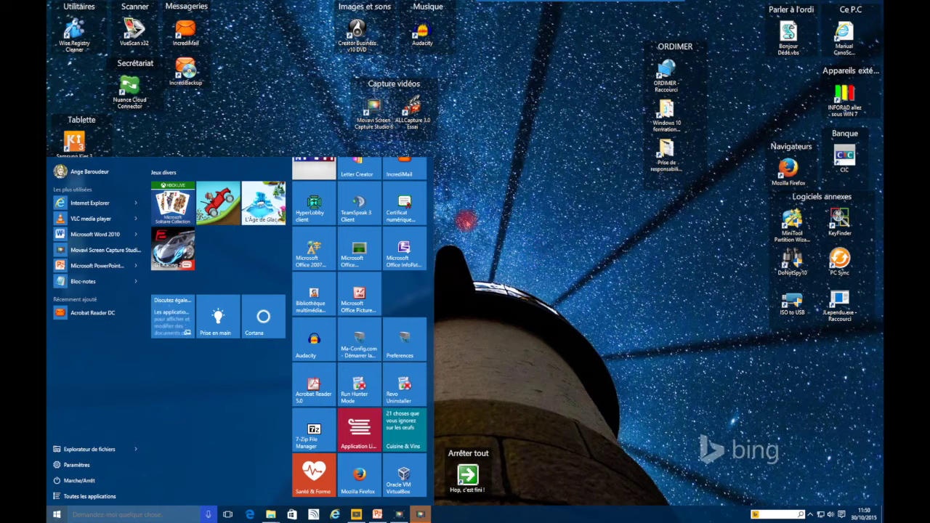
scroll(277, 303, up, 3)
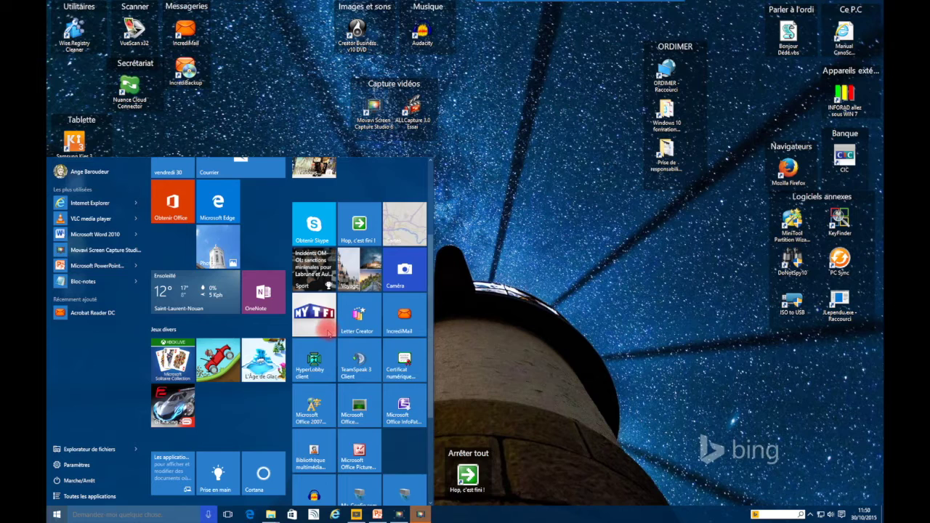
scroll(327, 332, up, 3)
mouse_move(402, 330)
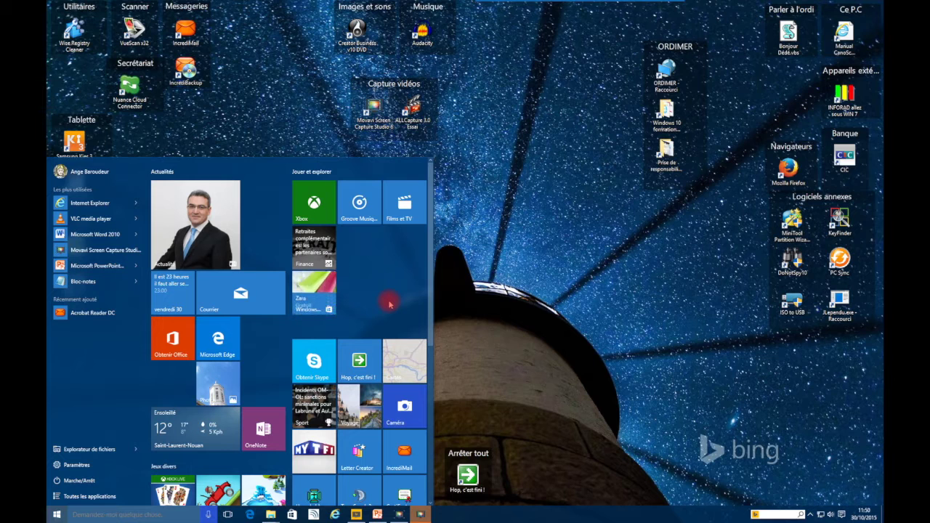
click(199, 230)
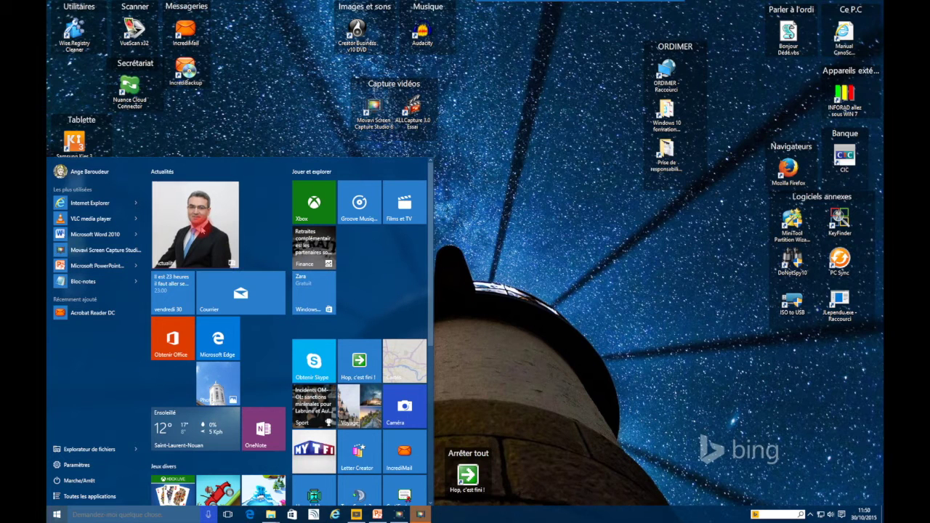
drag(200, 228, 273, 64)
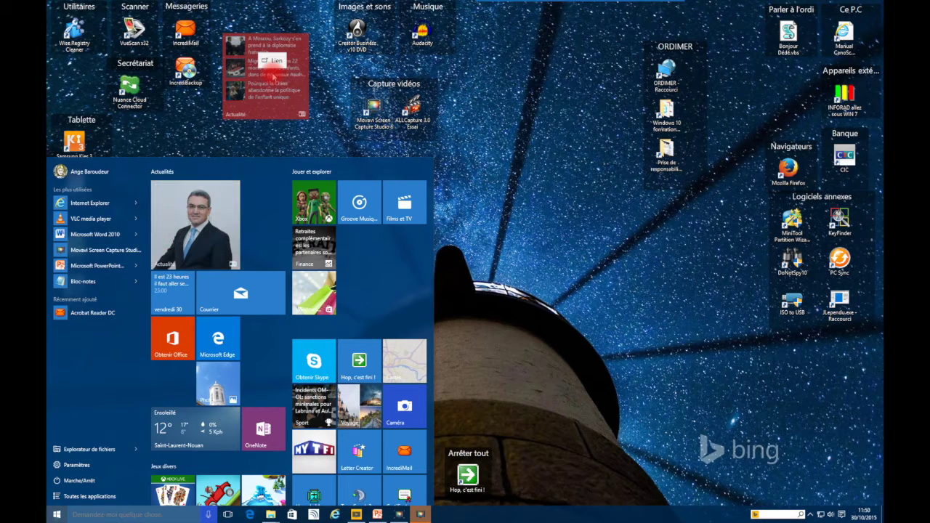
drag(273, 73, 273, 73)
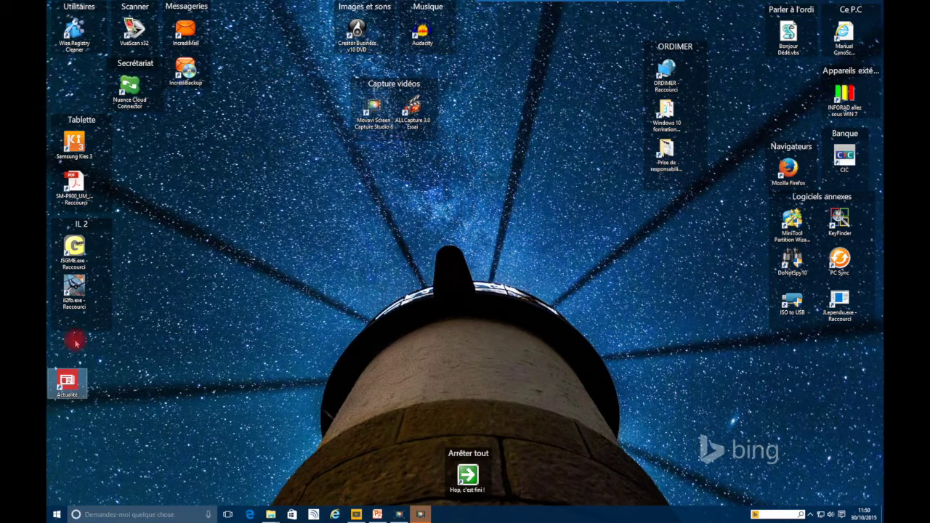
Step: Open the Actualité app from its desktop shortcut and browse the articles under Mon actualité
double_click(67, 385)
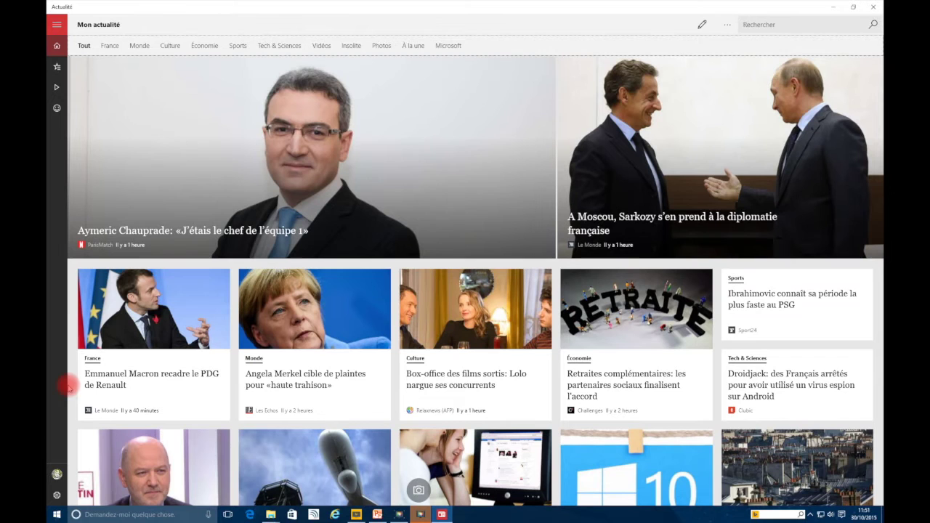
scroll(244, 277, down, 3)
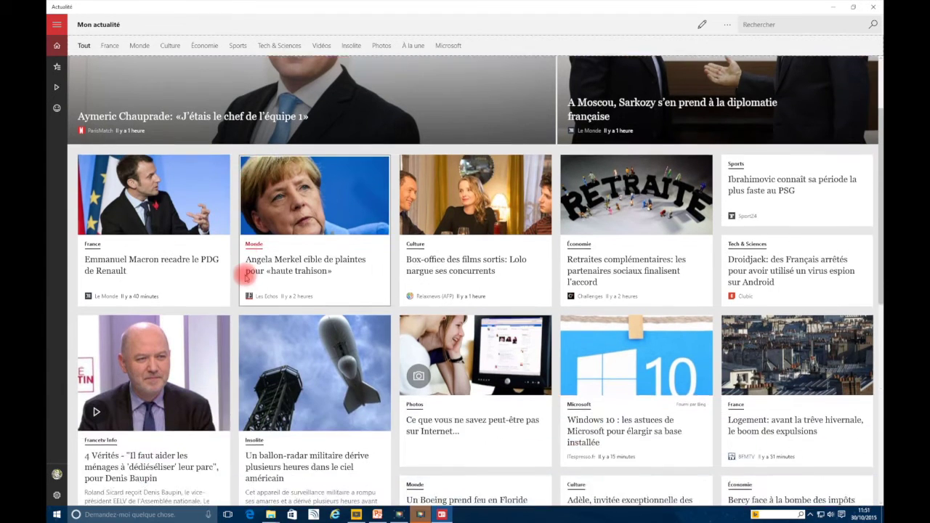
scroll(245, 276, down, 3)
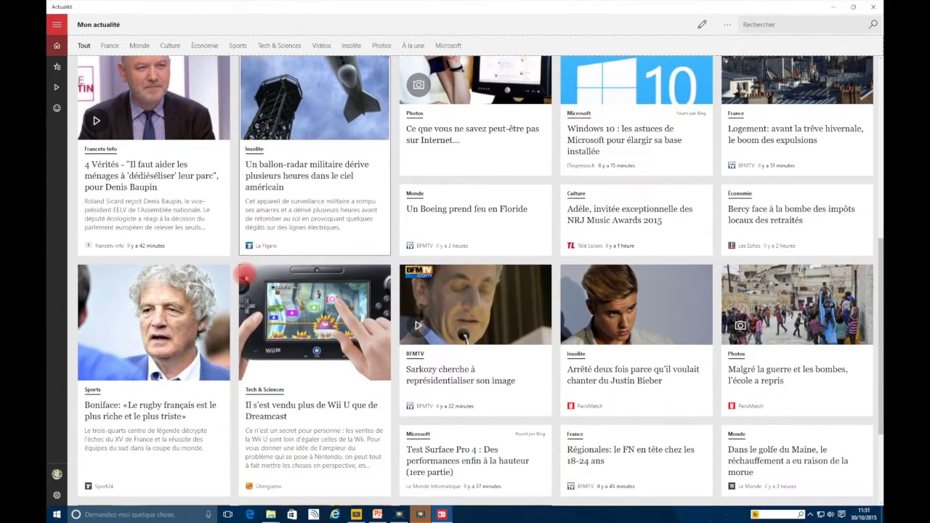
scroll(246, 276, down, 4)
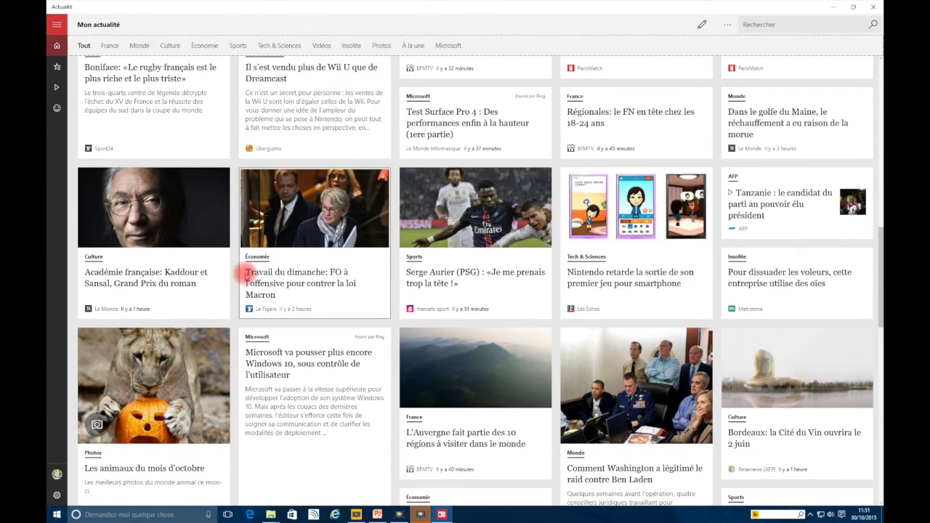
scroll(245, 275, down, 5)
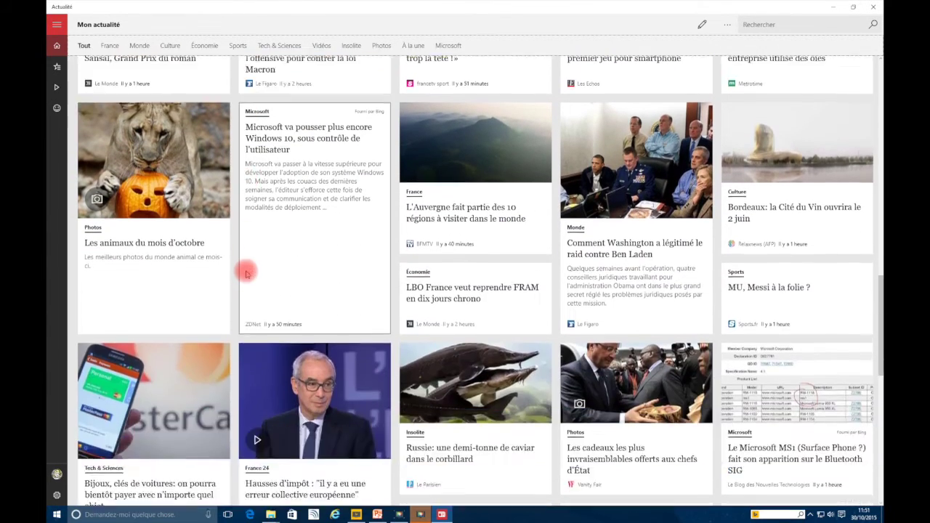
Step: Skim further through the Mon actualité articles and look over the tile groups of the Start menu
scroll(247, 275, down, 2)
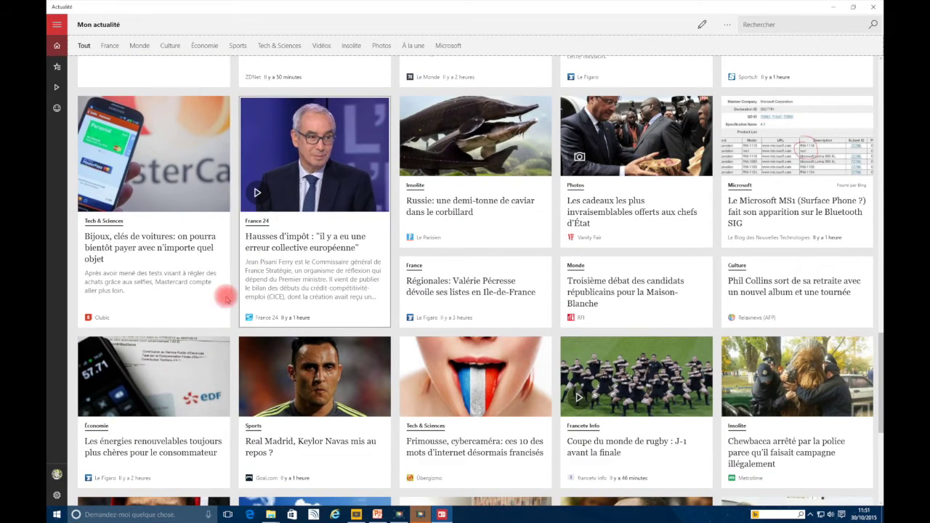
click(57, 515)
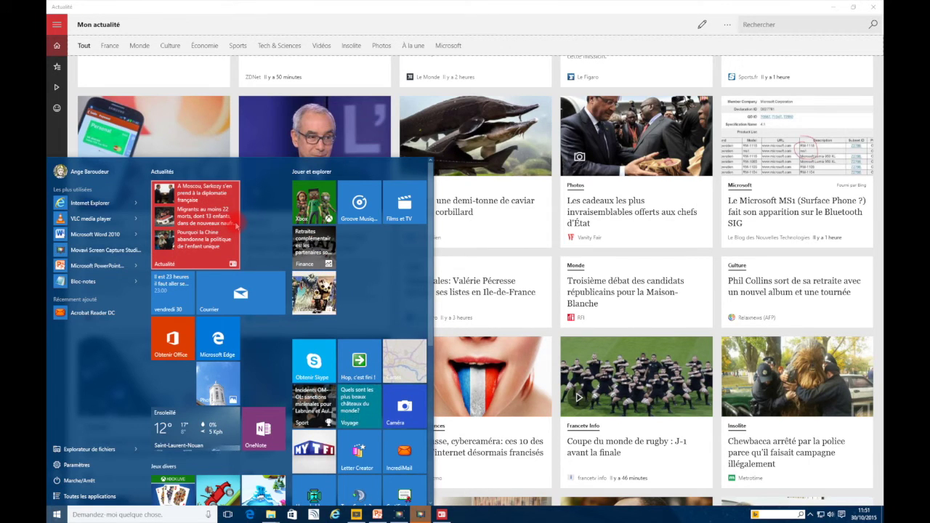
scroll(236, 298, down, 1)
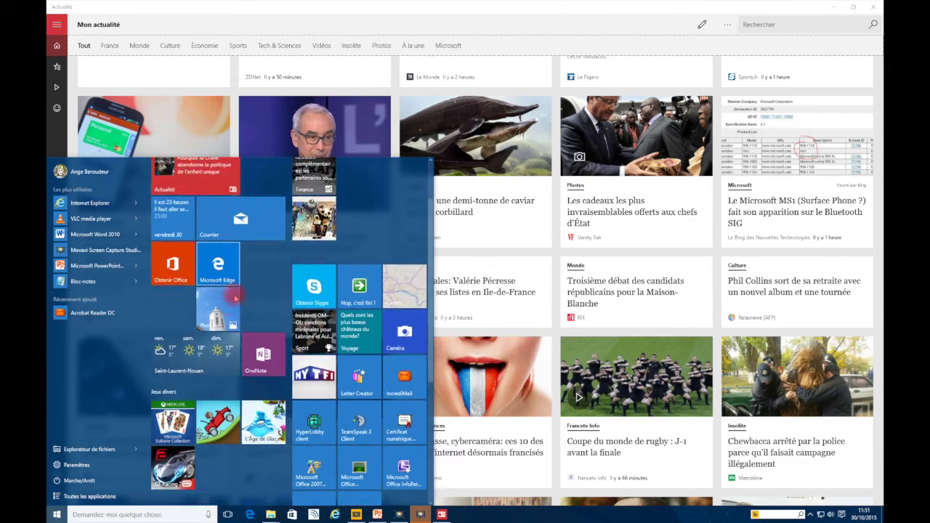
scroll(236, 298, down, 1)
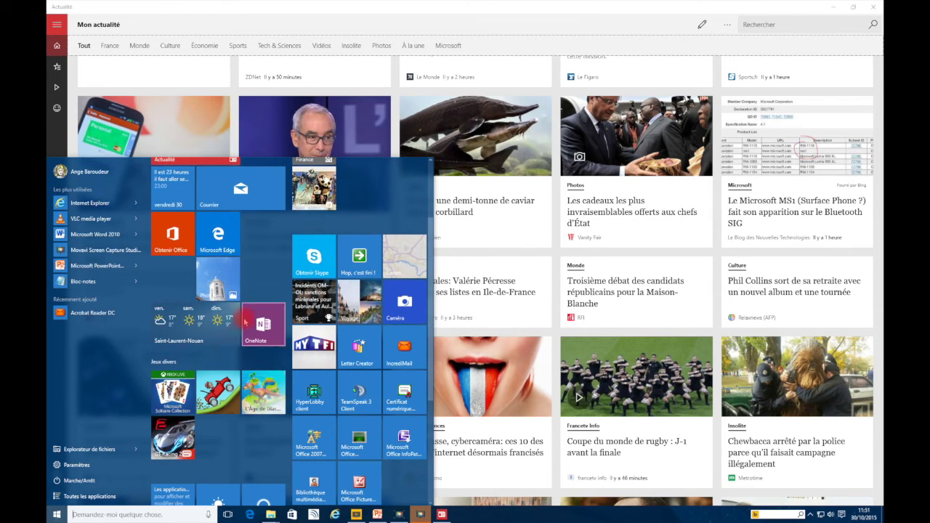
scroll(338, 228, up, 1)
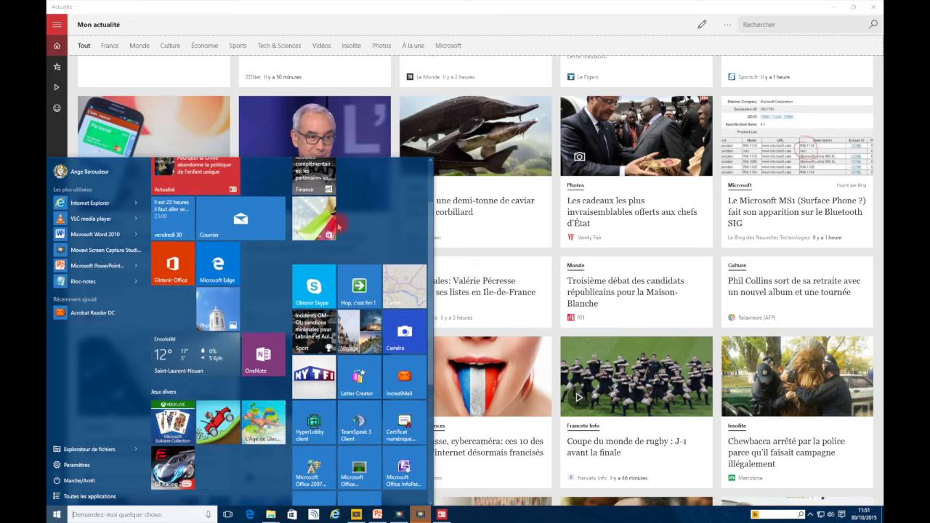
scroll(338, 227, up, 1)
scroll(353, 240, up, 2)
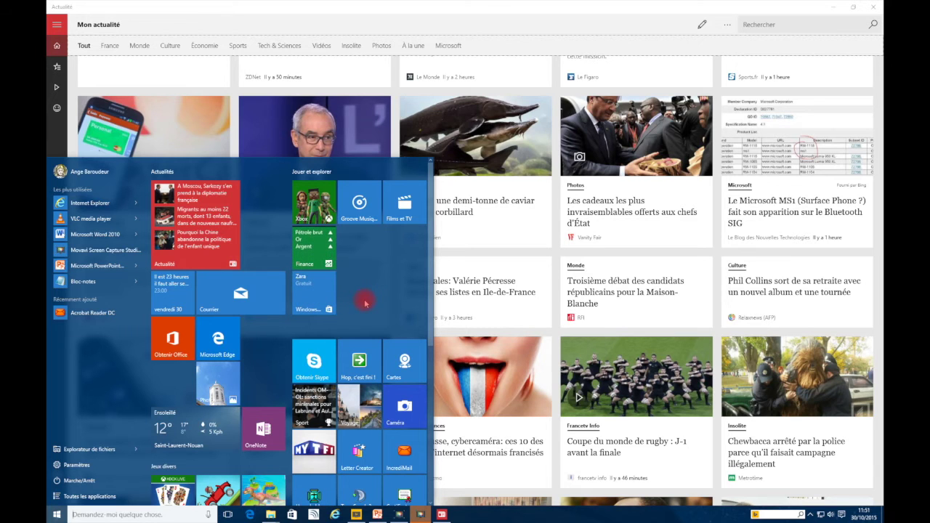
mouse_move(342, 330)
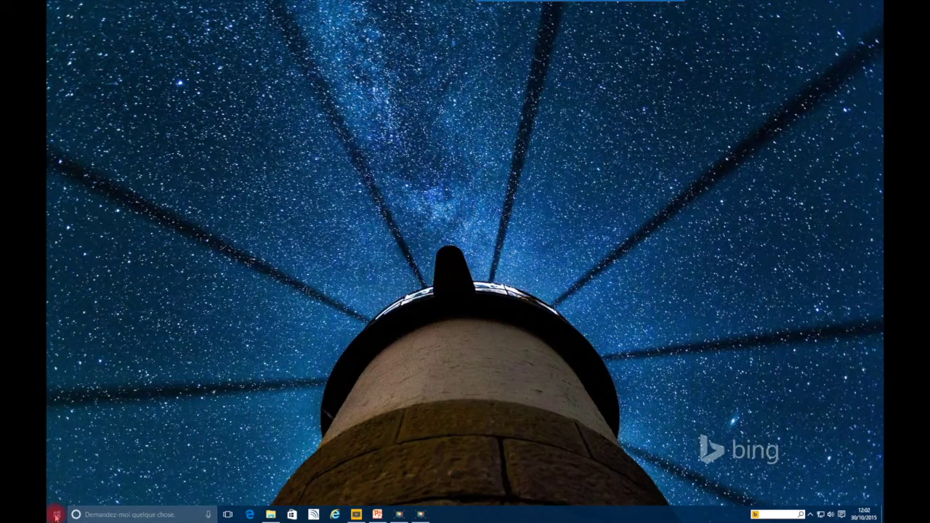
Step: Review the Accueil options for the Start menu in the Personnalisation settings, then close Paramètres
click(56, 517)
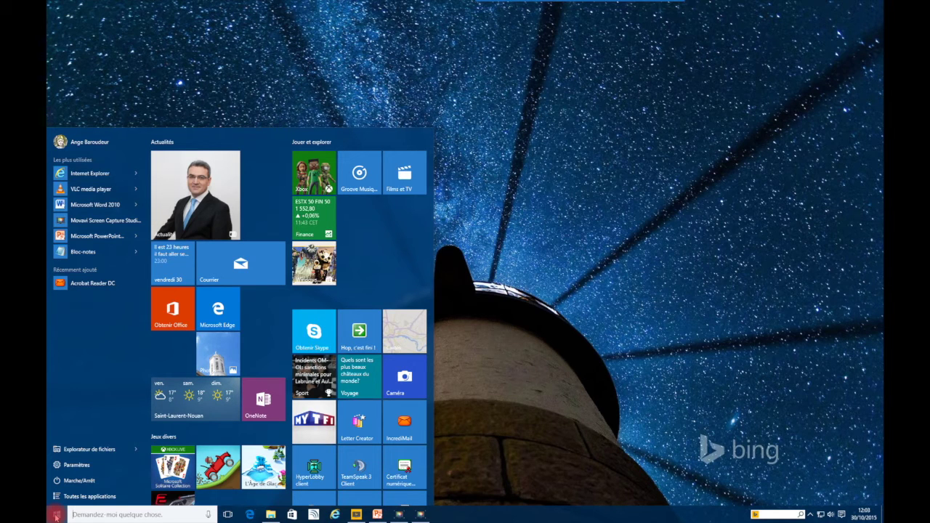
click(69, 466)
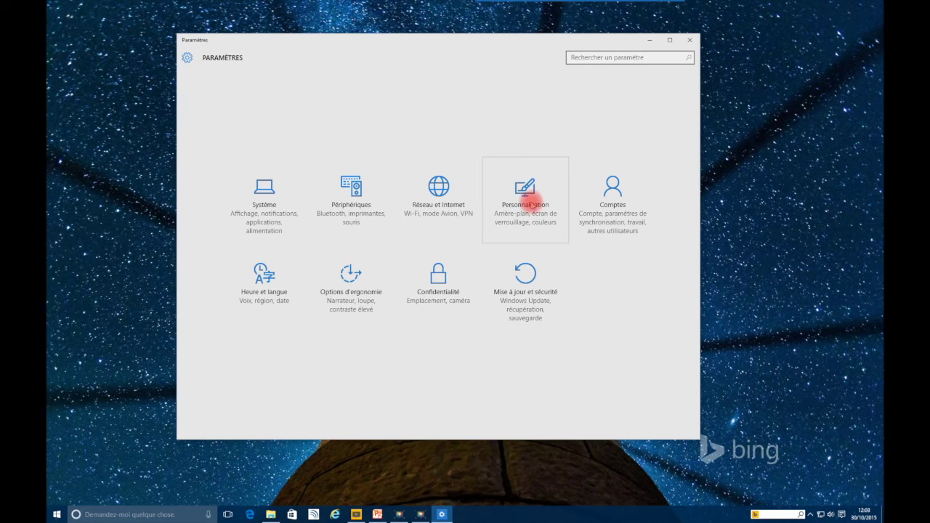
click(528, 195)
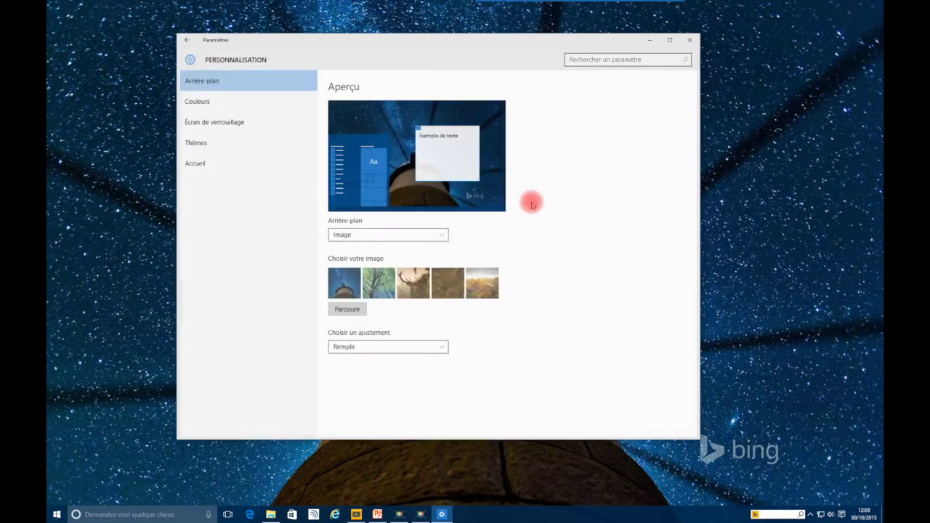
click(197, 170)
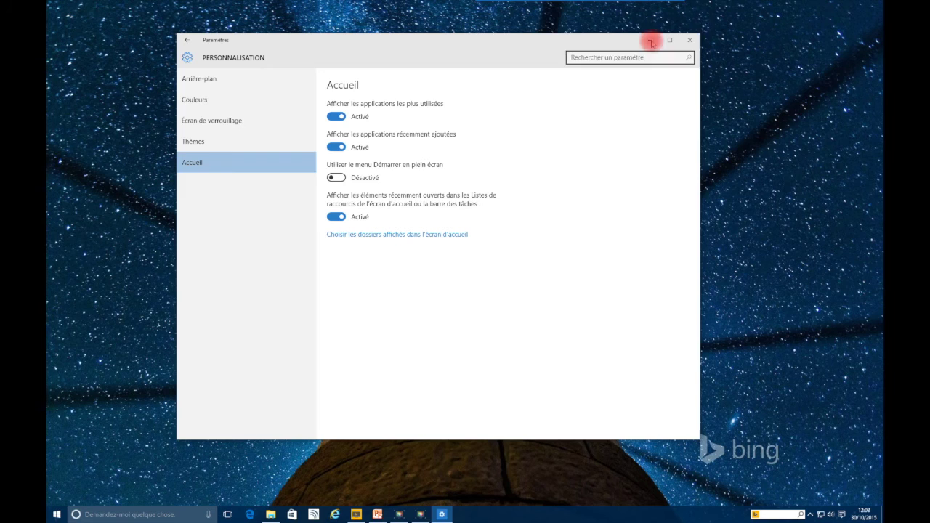
click(691, 42)
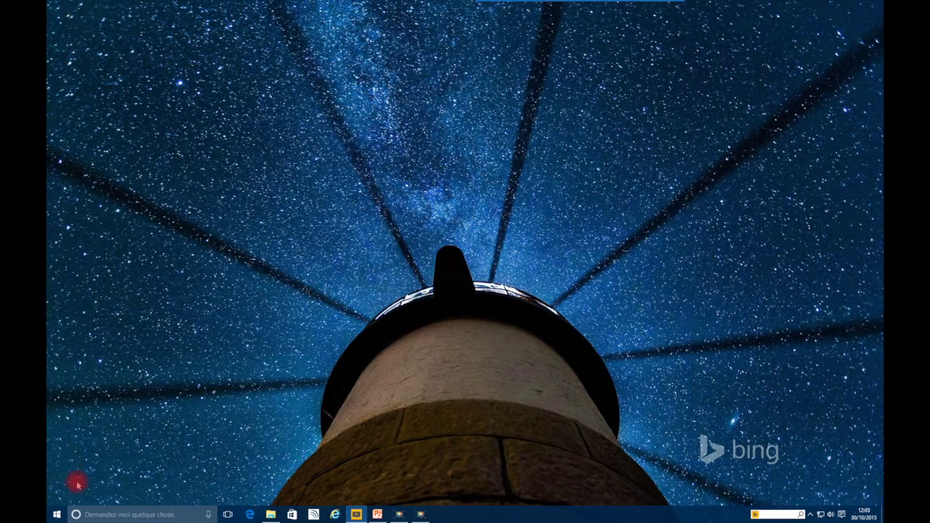
Step: Open the Start menu and reduce its height slightly by lowering its upper edge
click(57, 516)
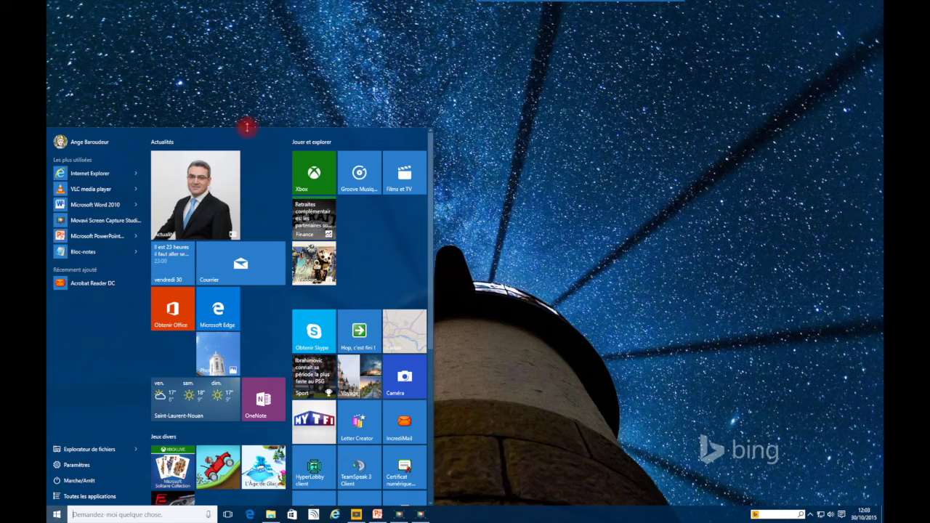
mouse_move(247, 127)
mouse_down()
mouse_move(253, 73)
mouse_move(261, 161)
mouse_move(255, 106)
mouse_move(258, 141)
mouse_up()
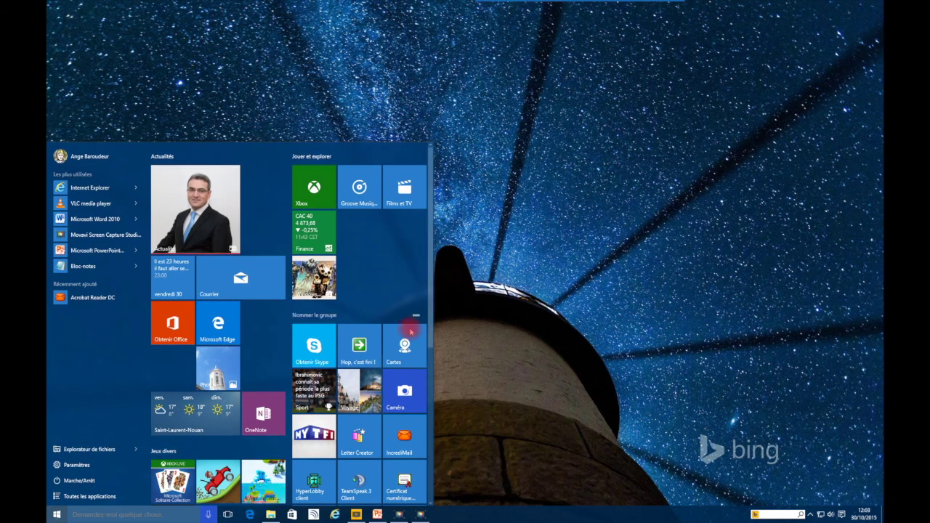